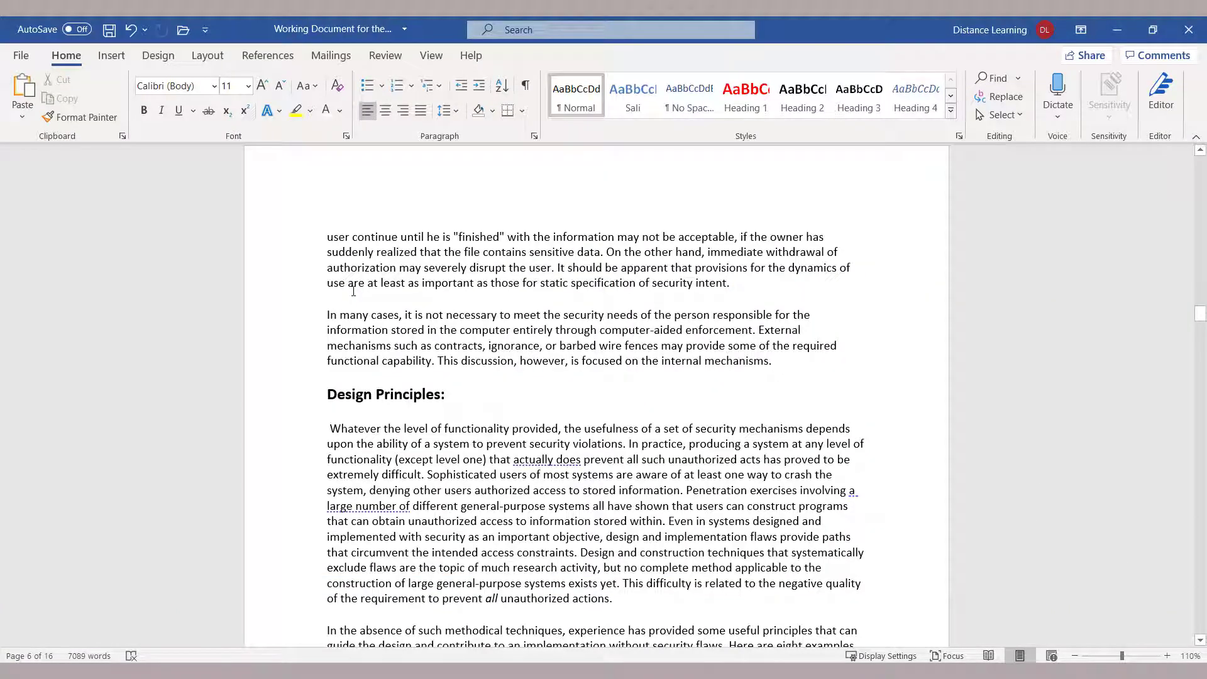
Step: Insert a page break just before the 'Design Principles:' heading
click(332, 397)
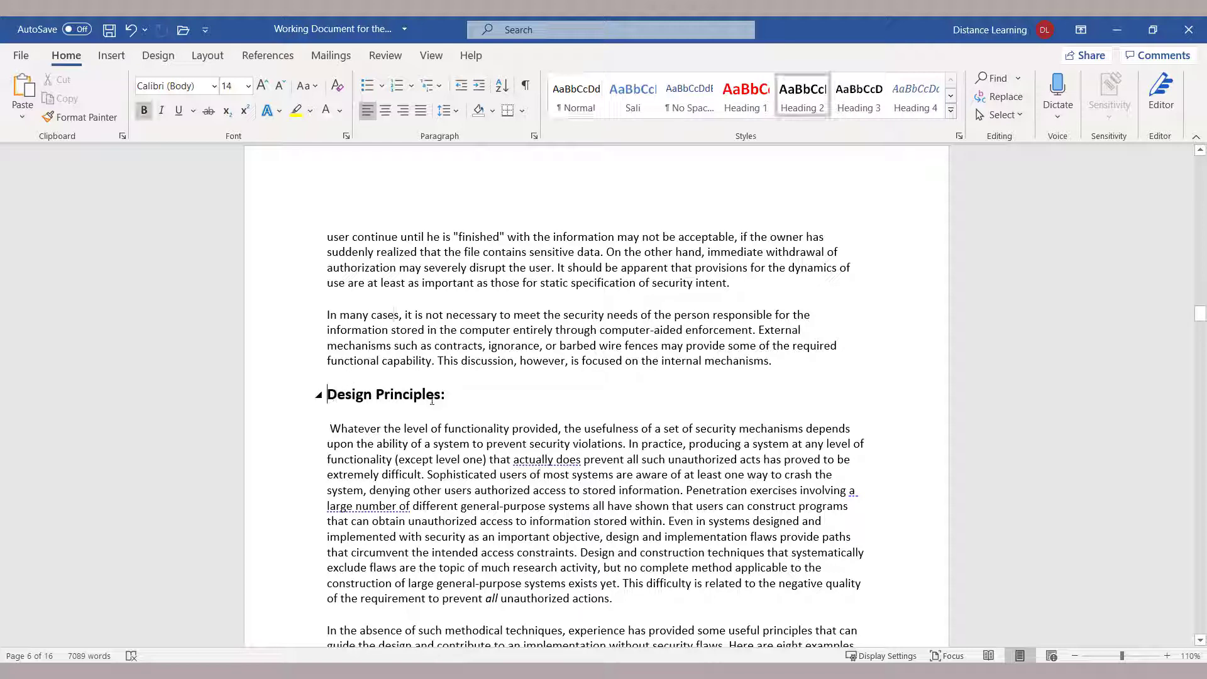
drag(328, 396, 445, 396)
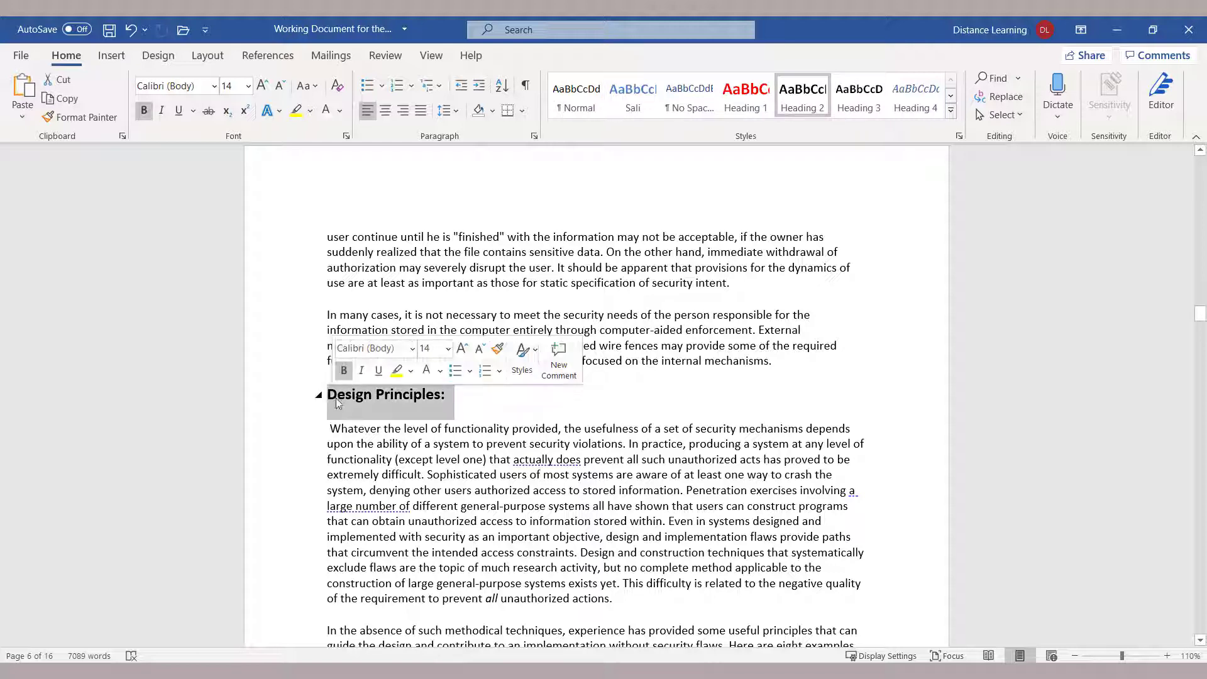
click(465, 409)
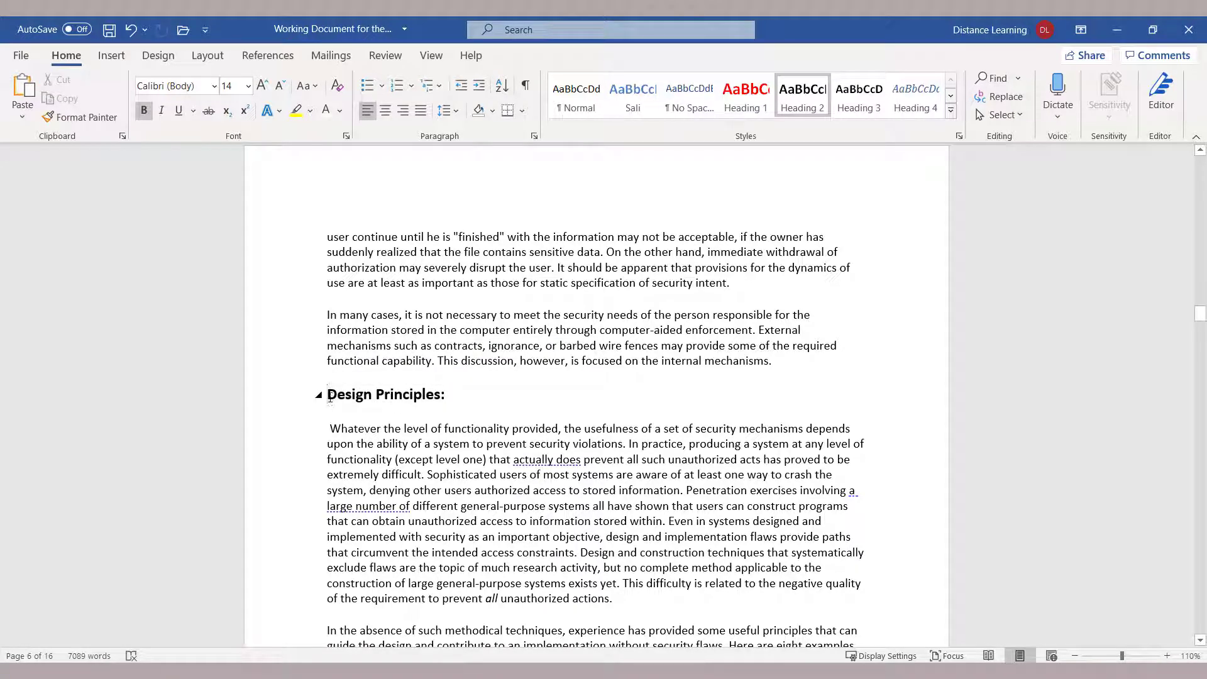
click(111, 55)
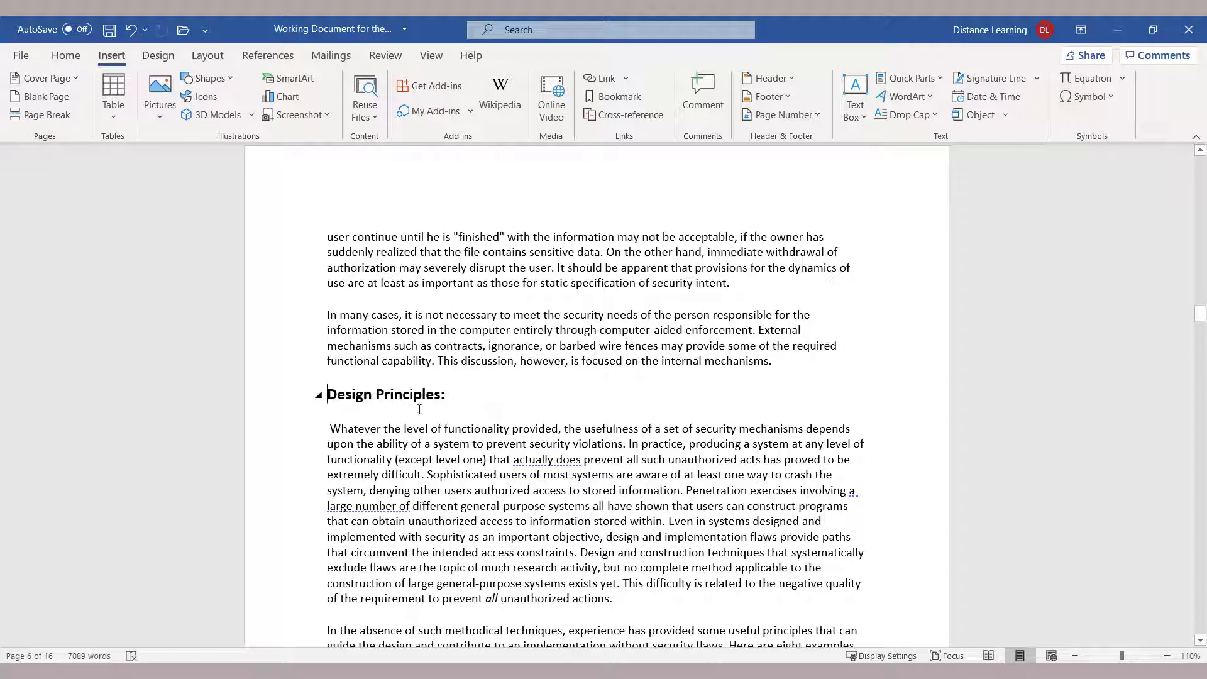
click(49, 117)
scroll(434, 457, down, 3)
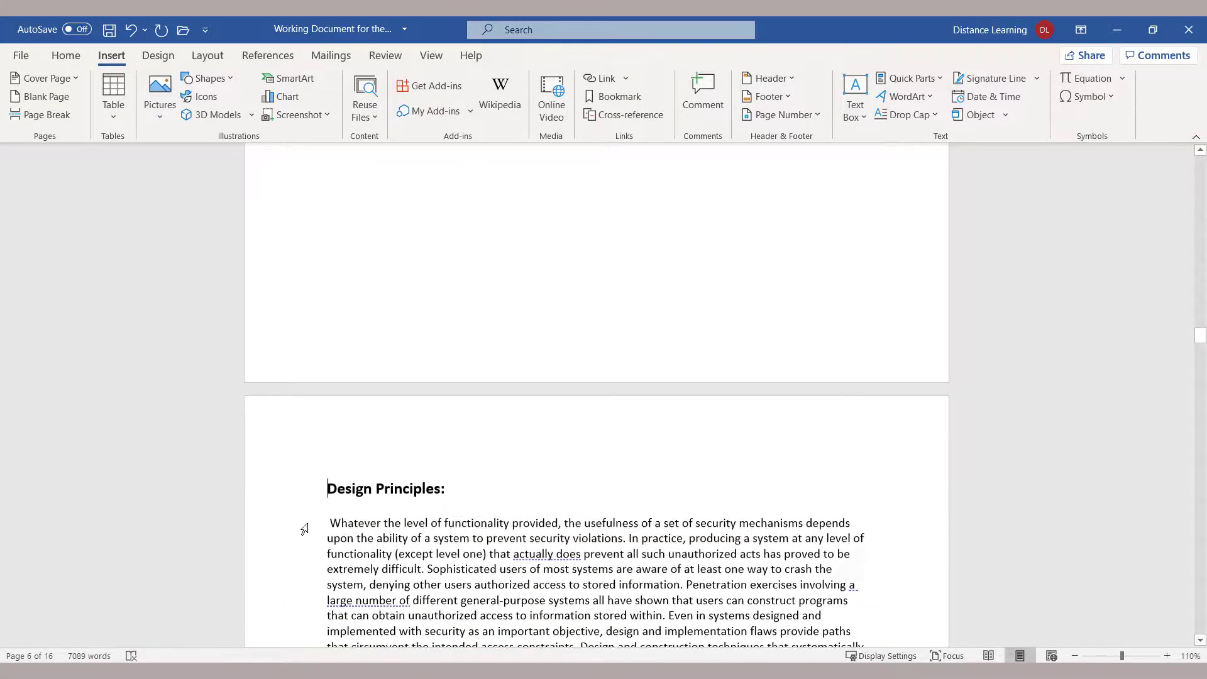
scroll(381, 473, up, 5)
scroll(381, 474, up, 3)
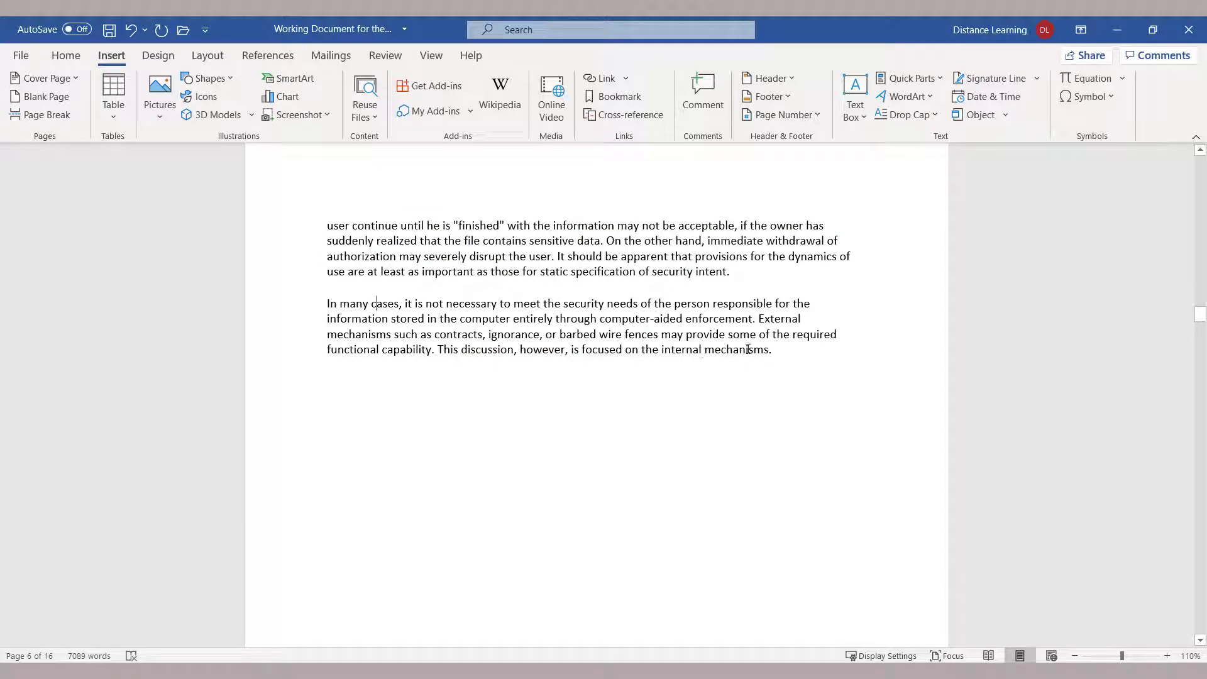
Step: Paste copies of the 'In many cases' paragraph right after the original
drag(774, 359, 327, 303)
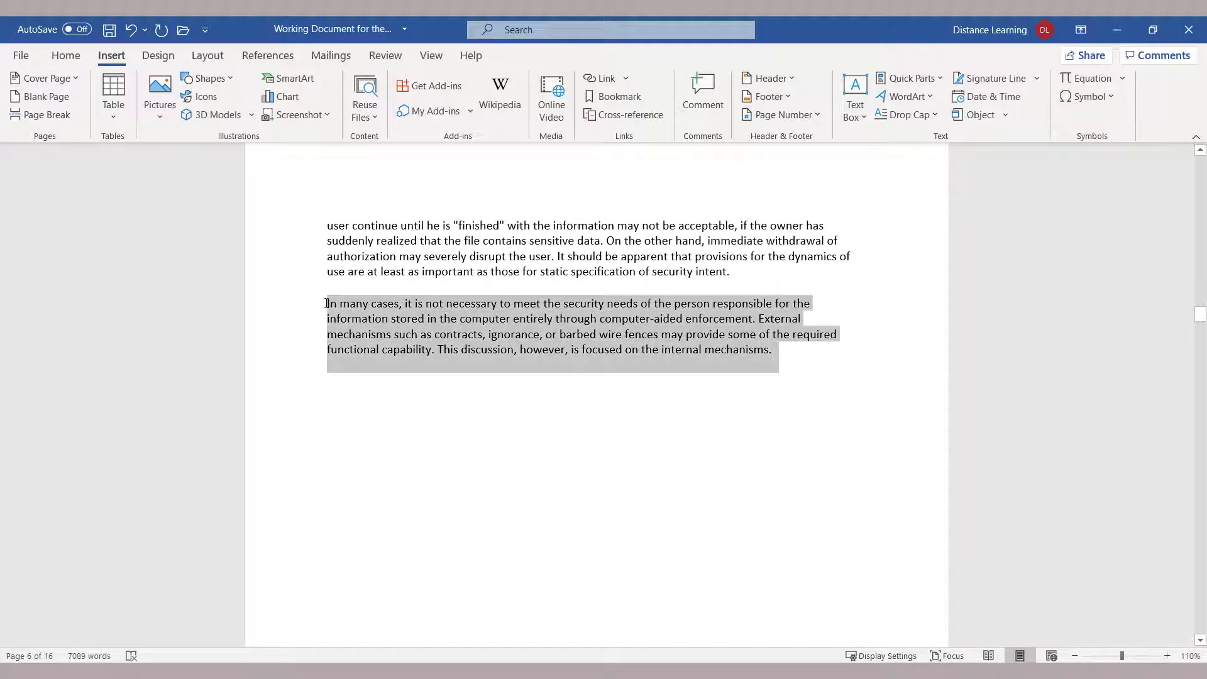
click(789, 351)
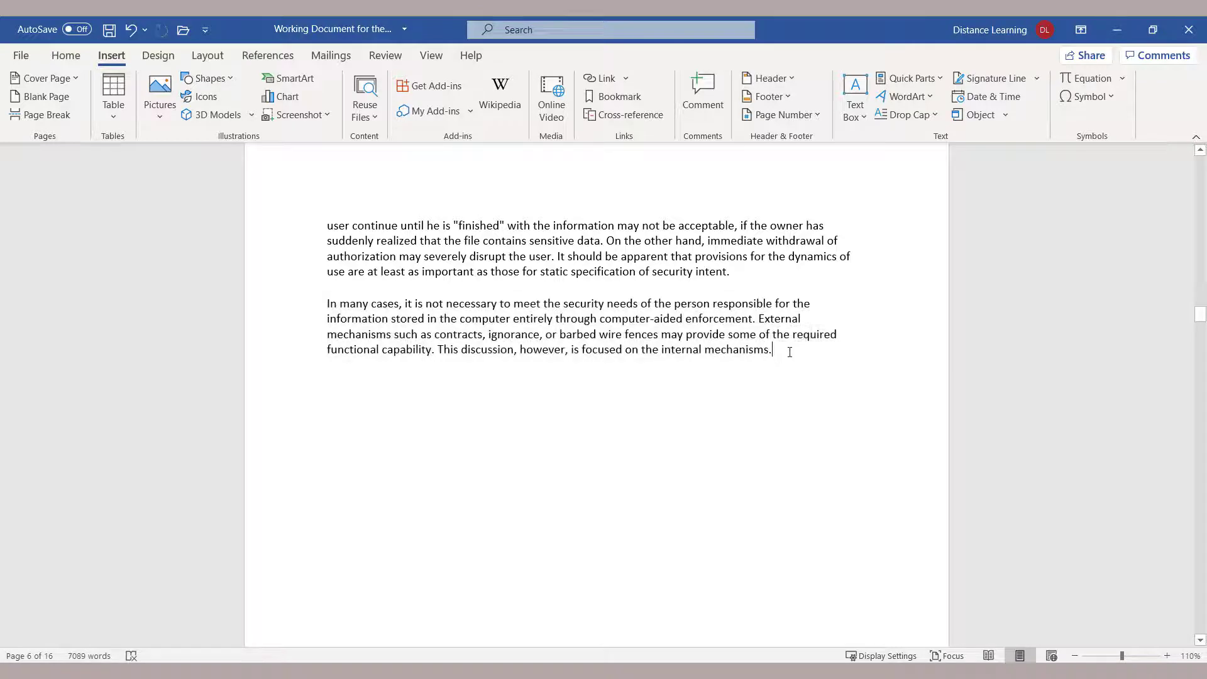
text(In many cases, it is not necessary to meet the security needs of the person responsible for the information stored in the computer entirely through computer-aided enforcement. External mechanisms such as contracts, ignorance, or barbed wire fences may provide some of the required functional capability. This discussion, however, is focused on the internal mechanisms.)
key(ctrl+v)
key(ctrl+v)
text(In many cases, it is not necessary to meet the security needs of the person responsible for the information stored in the computer entirely through computer-aided enforcement. External mechanisms such as contracts, ignorance, or barbed wire fences may provide some of the required functional capability. This discussion, however, is focused on the internal mechanisms.)
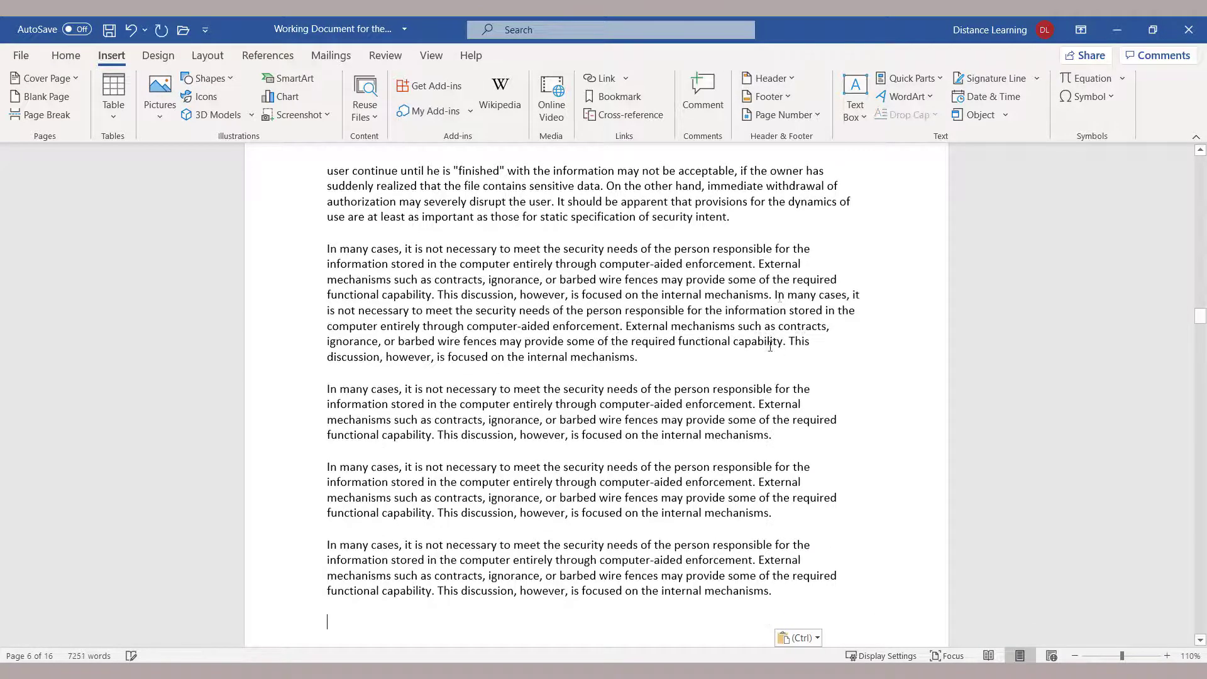
text(In many cases, it is not necessary to meet the security needs of the person responsible for the information stored in the computer entirely through computer-aided enforcement. External mechanisms such as contracts, ignorance, or barbed wire fences may provide some of the required functional capability. This discussion, however, is focused on the internal mechanisms.)
text(In many cases, it is not necessary to meet the security needs of the person responsible for the information stored in the computer entirely through computer-aided enforcement. External mechanisms such as contracts, ignorance, or barbed wire fences may provide some of the required functional capability. This discussion, however, is focused on the internal mechanisms.)
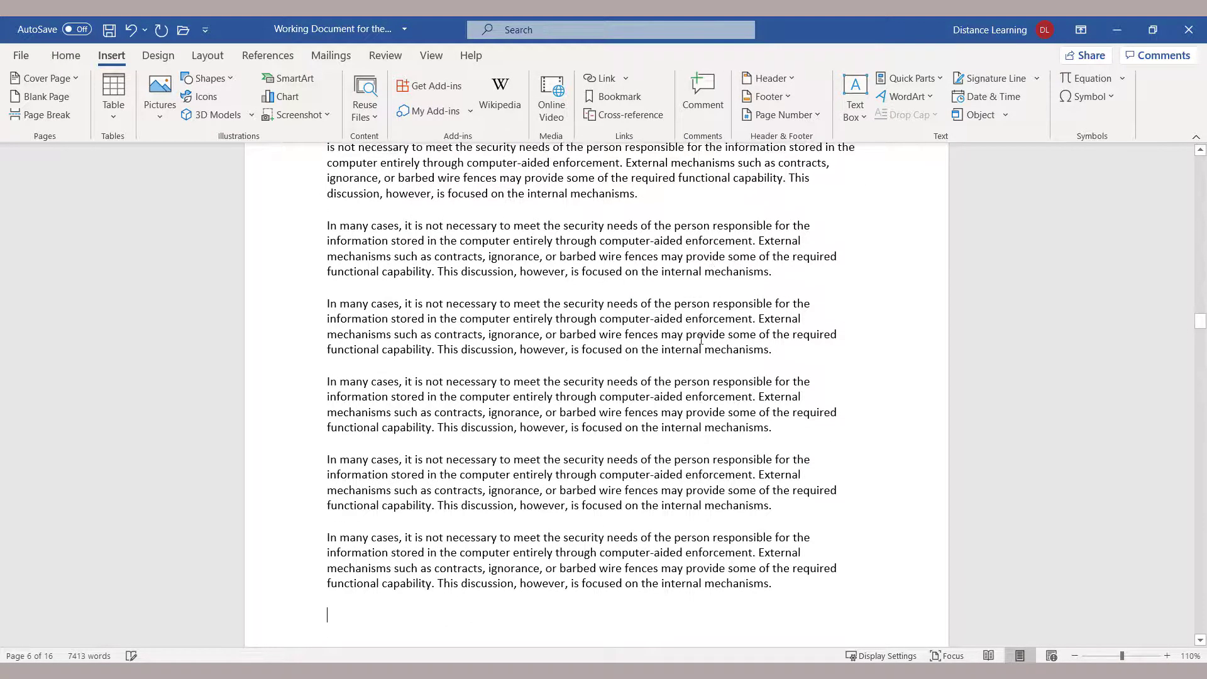
text(In many cases, it is not necessary to meet the security needs of the person responsible for the information stored in the computer entirely through computer-aided enforcement. External mechanisms such as contracts, ignorance, or barbed wire fences may provide some of the required functional capability. This discussion, however, is focused on the internal mechanisms.)
text(In many cases, it is not necessary to meet the security needs of the person responsible for the information stored in the computer entirely through computer-aided enforcement. External mechanisms such as contracts, ignorance, or barbed wire fences may provide some of the required functional capability. This discussion, however, is focused on the internal mechanisms.)
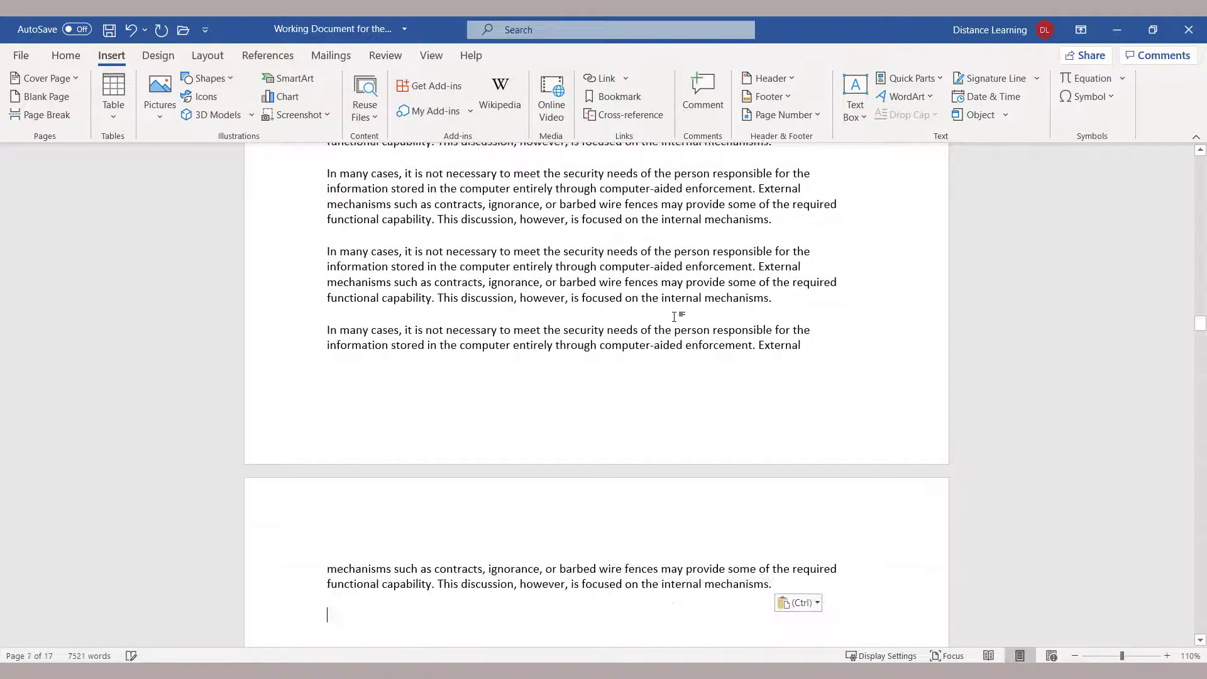
scroll(575, 467, down, 5)
scroll(454, 424, down, 5)
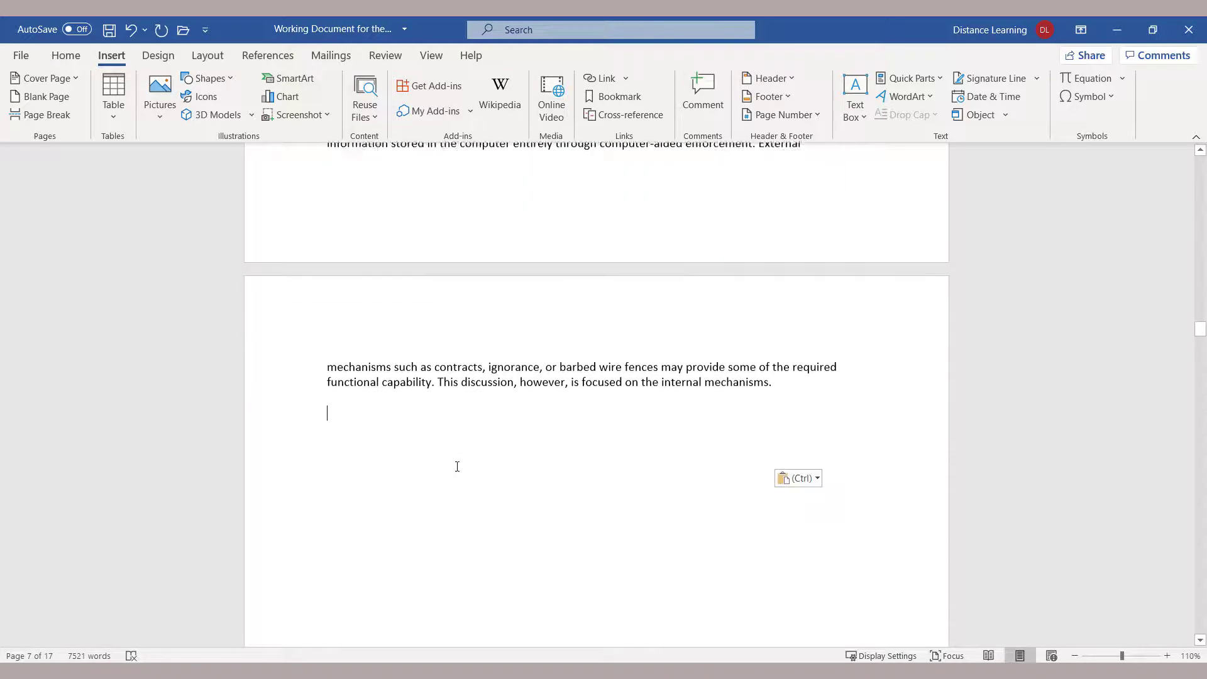
scroll(553, 345, up, 2)
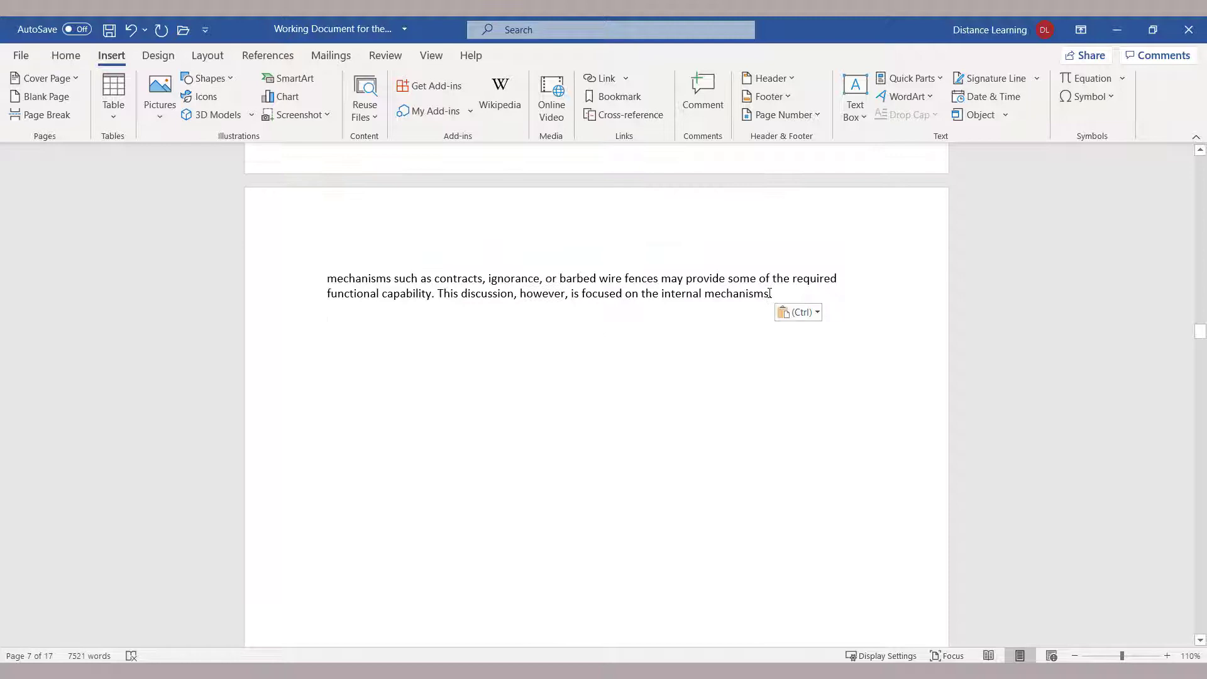
Step: Check where the text and the Design Principles heading now fall on the next page
drag(772, 293, 327, 279)
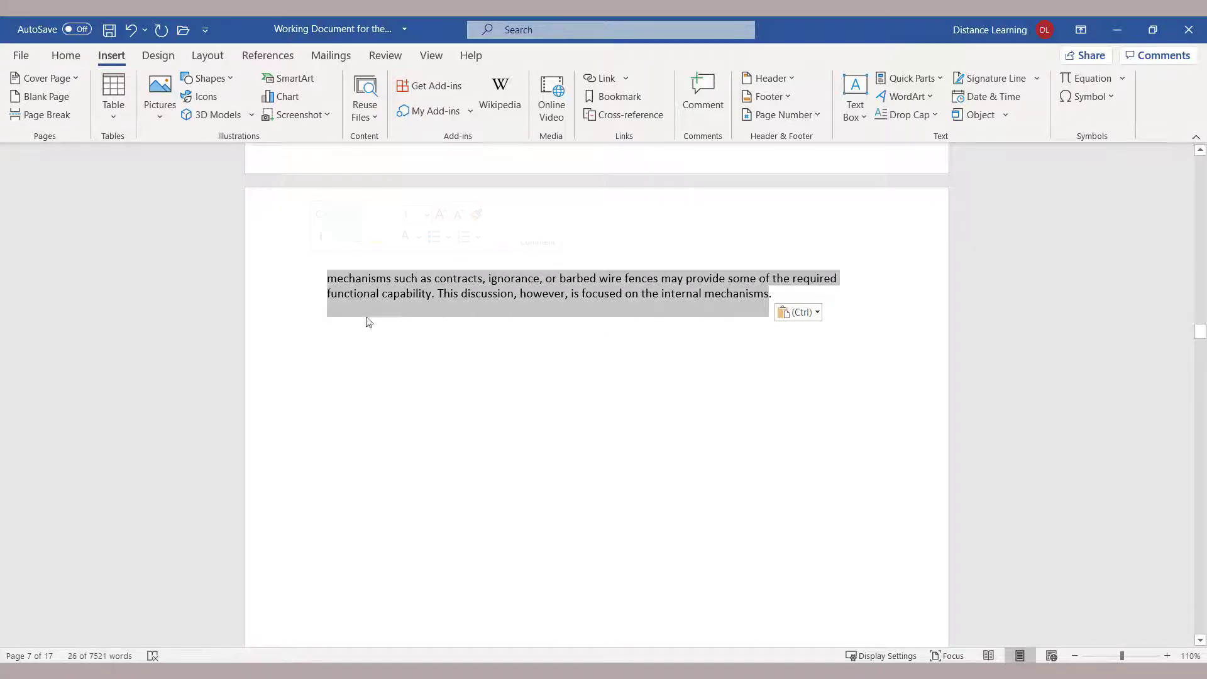
scroll(366, 335, down, 2)
scroll(367, 359, up, 2)
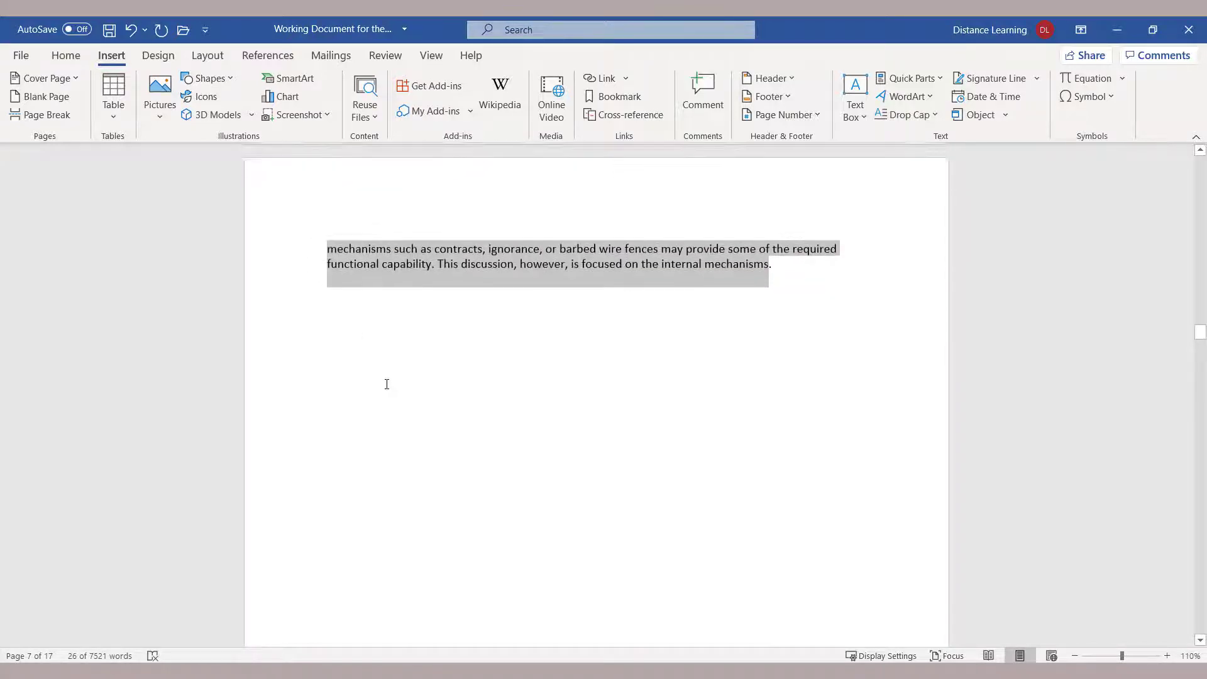
scroll(378, 378, down, 3)
scroll(520, 368, down, 4)
mouse_move(386, 500)
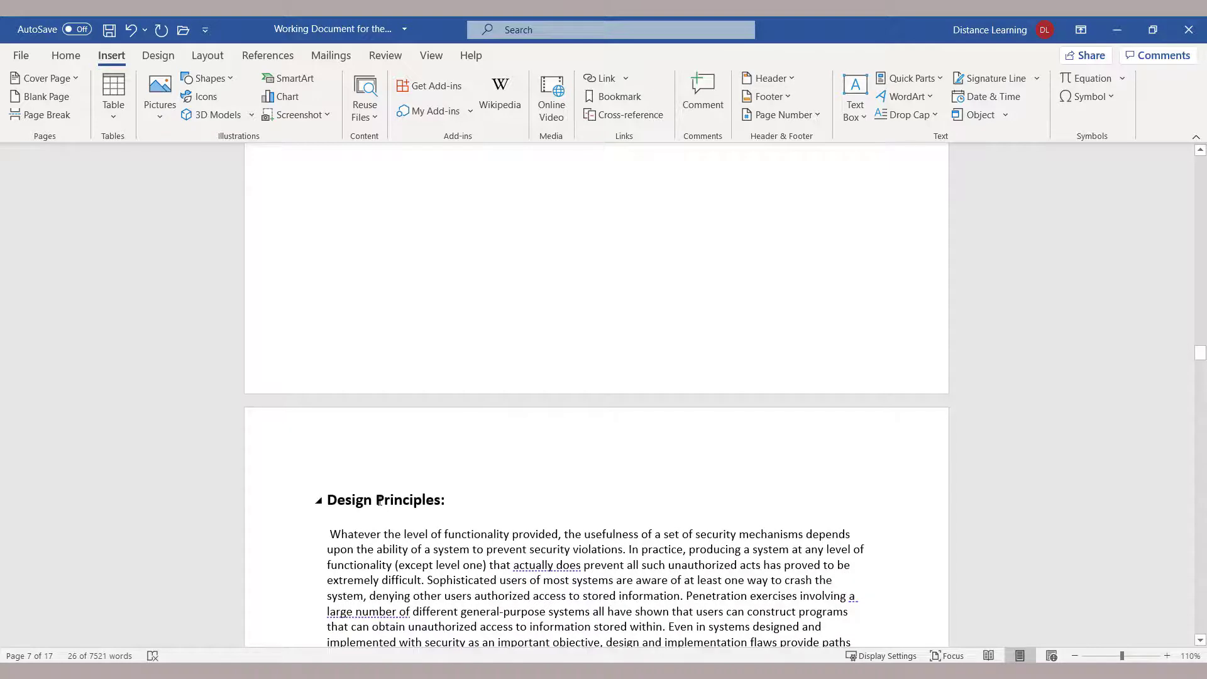
click(375, 500)
drag(455, 500, 328, 500)
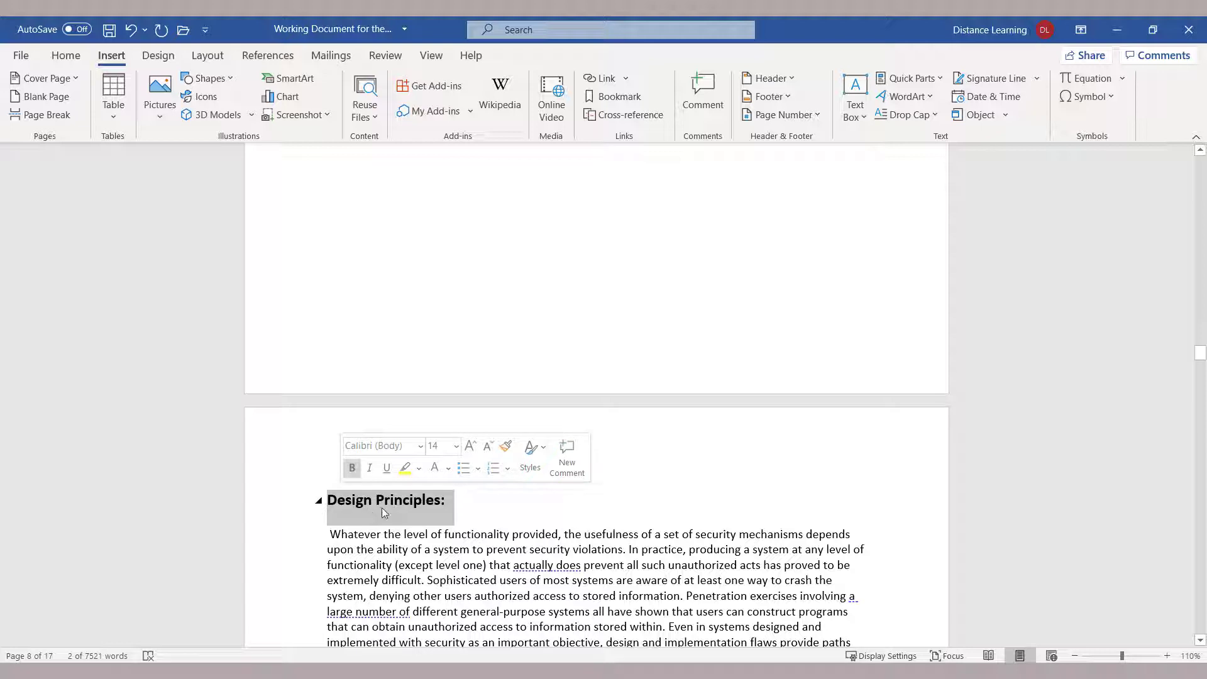
click(383, 508)
scroll(485, 544, up, 5)
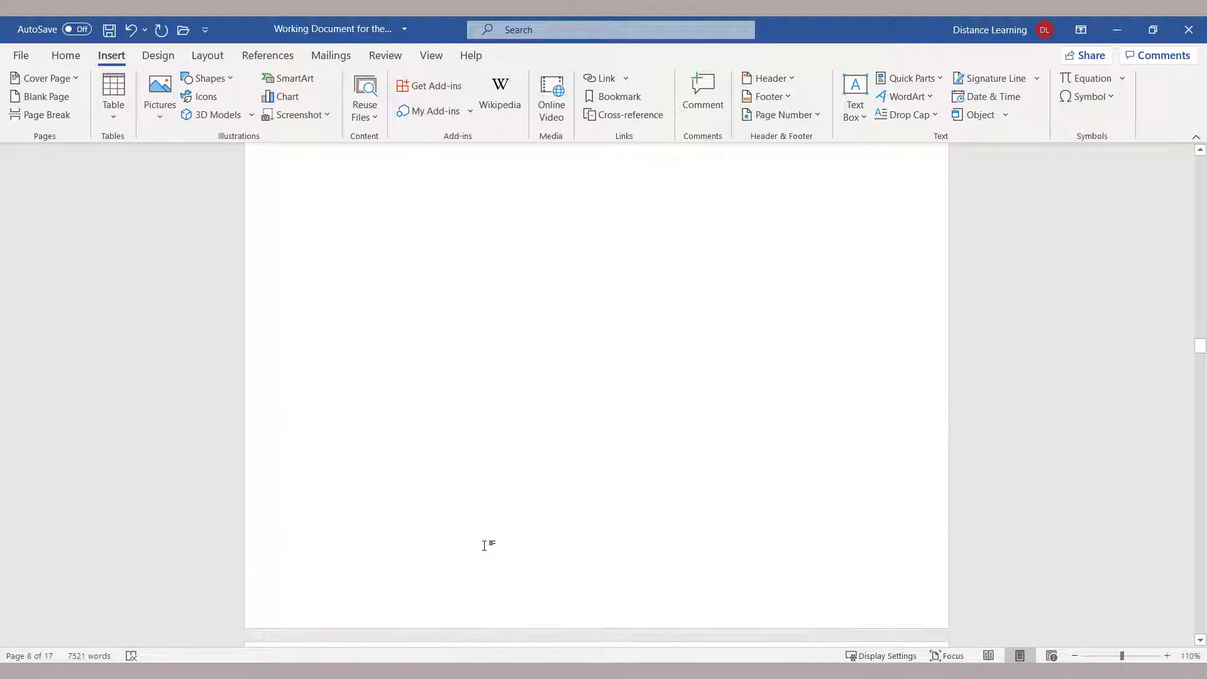
scroll(486, 545, up, 5)
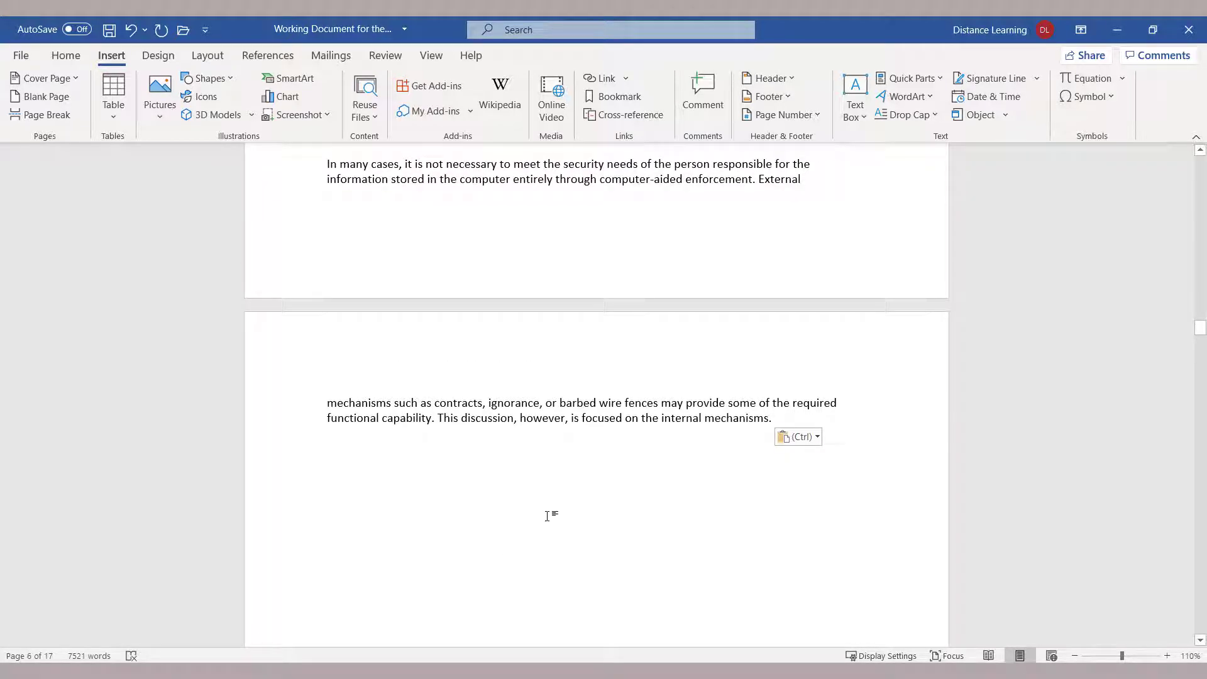
scroll(549, 516, down, 2)
scroll(549, 515, down, 1)
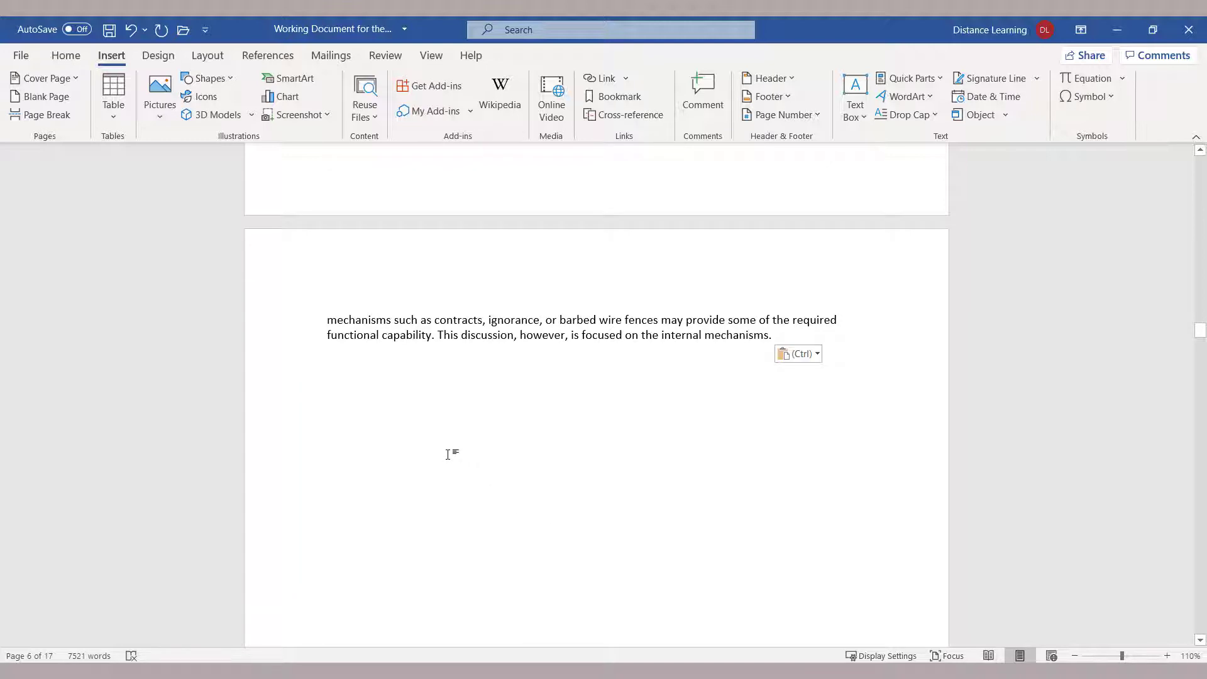
Step: Turn on Show/Hide ¶ and place the cursor on the empty line above the page break
click(66, 55)
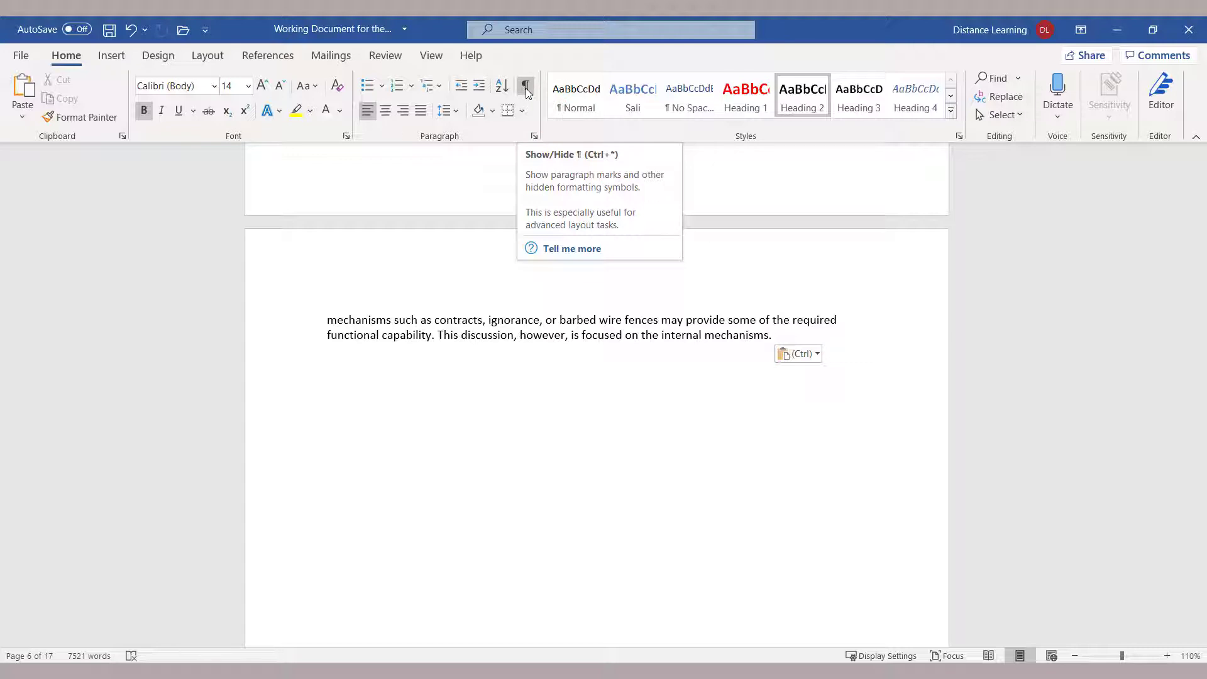
click(526, 87)
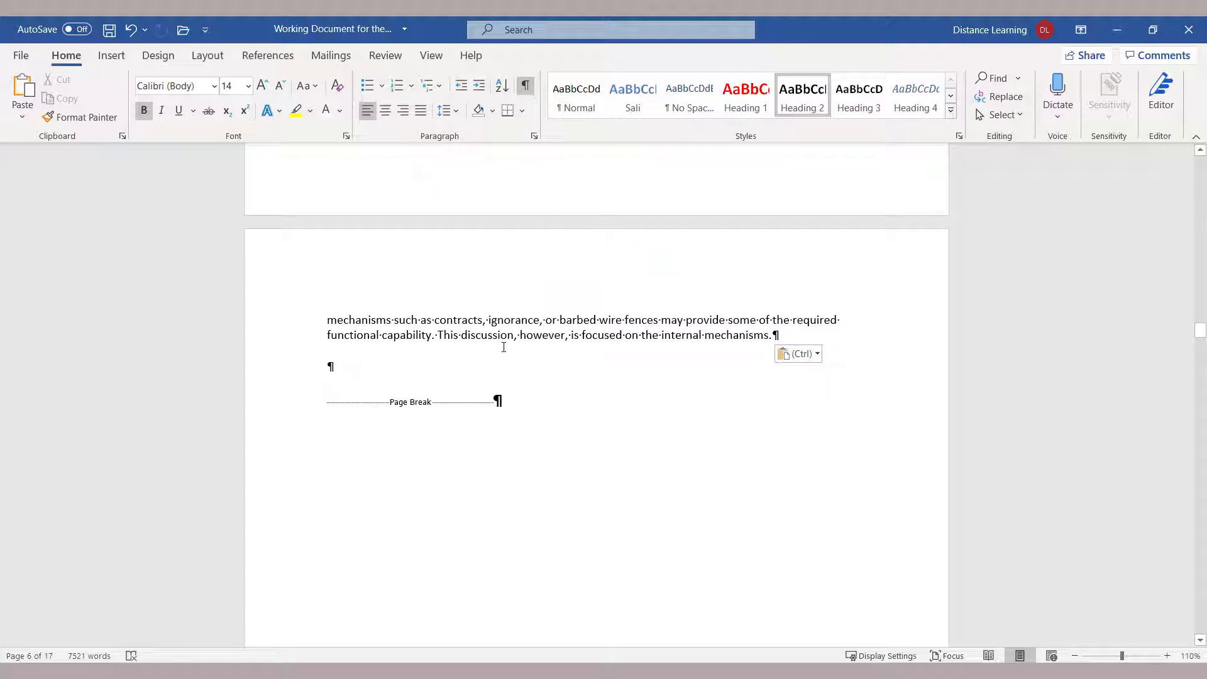
click(389, 365)
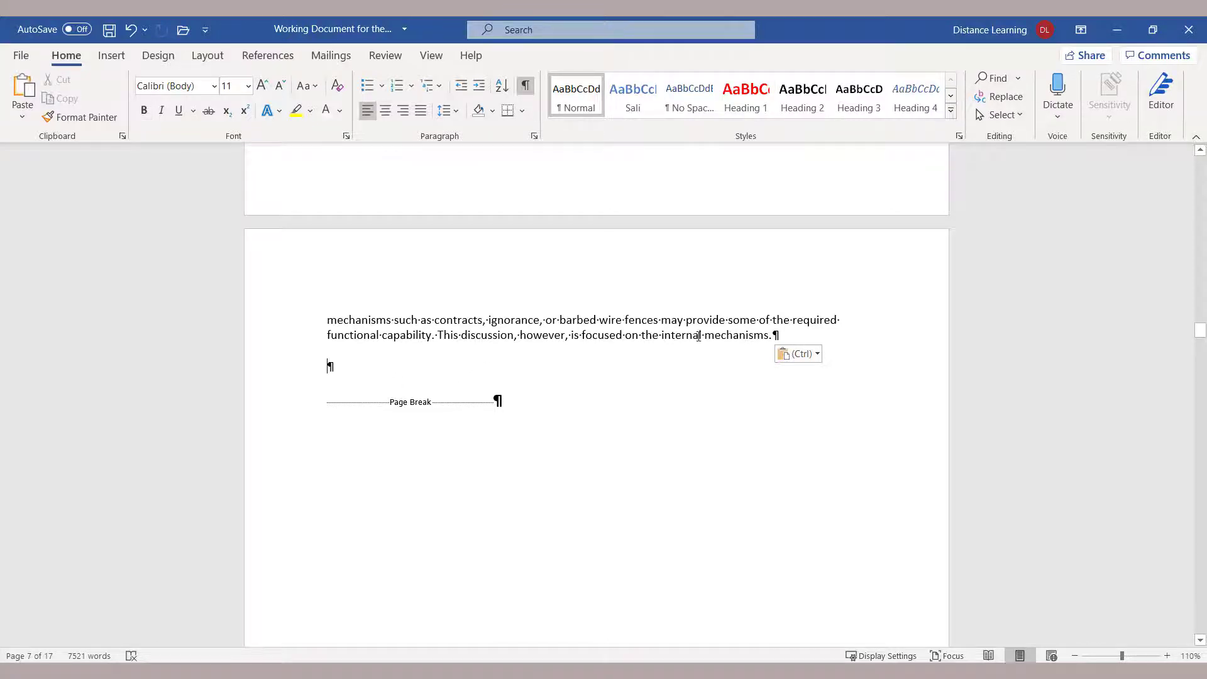
scroll(698, 337, down, 1)
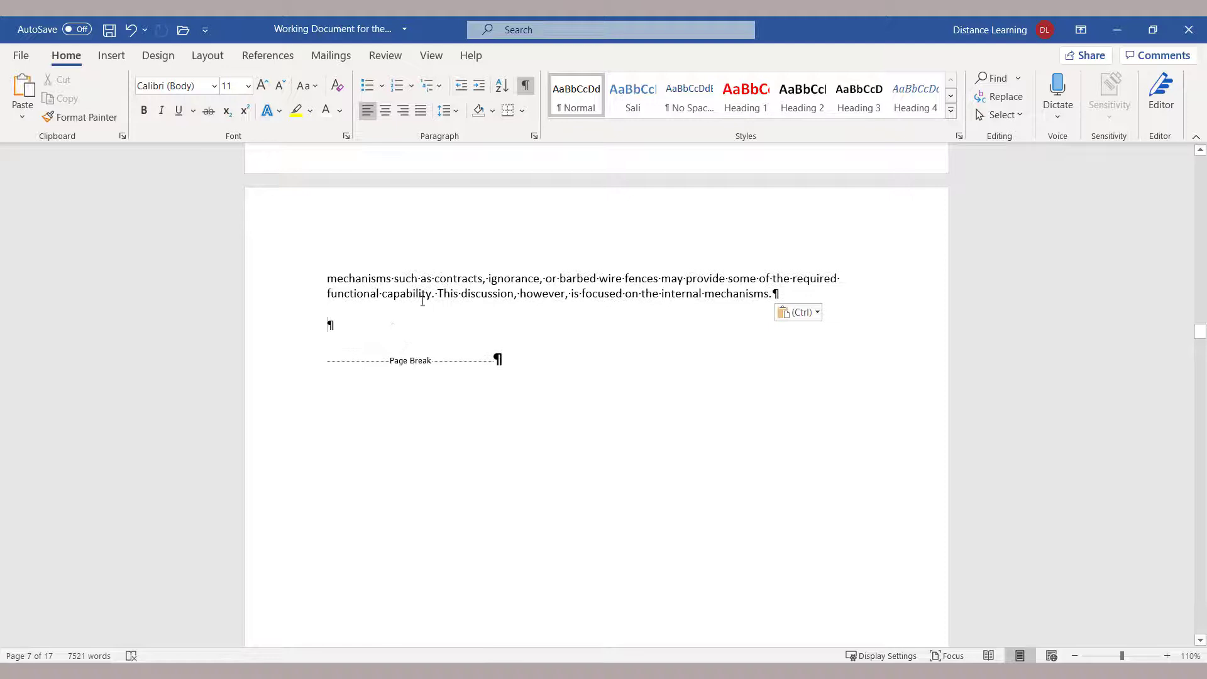
scroll(500, 368, down, 4)
scroll(547, 467, down, 3)
scroll(519, 486, down, 5)
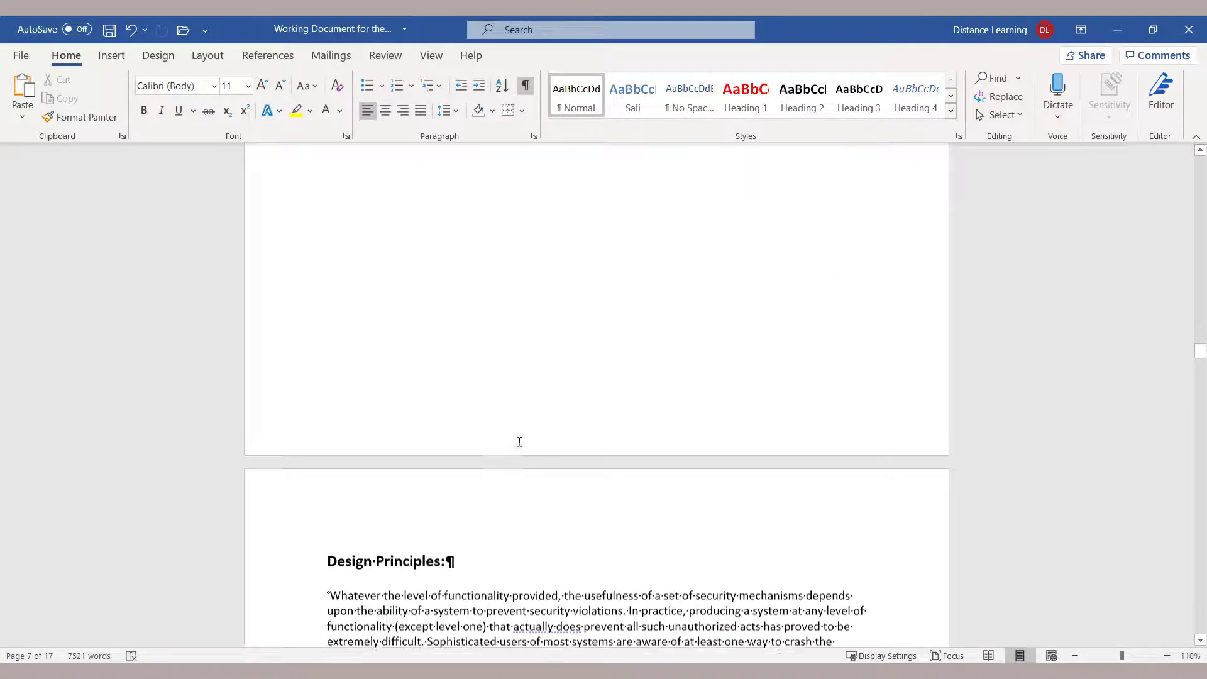
scroll(519, 441, up, 4)
scroll(453, 377, up, 4)
scroll(471, 321, up, 4)
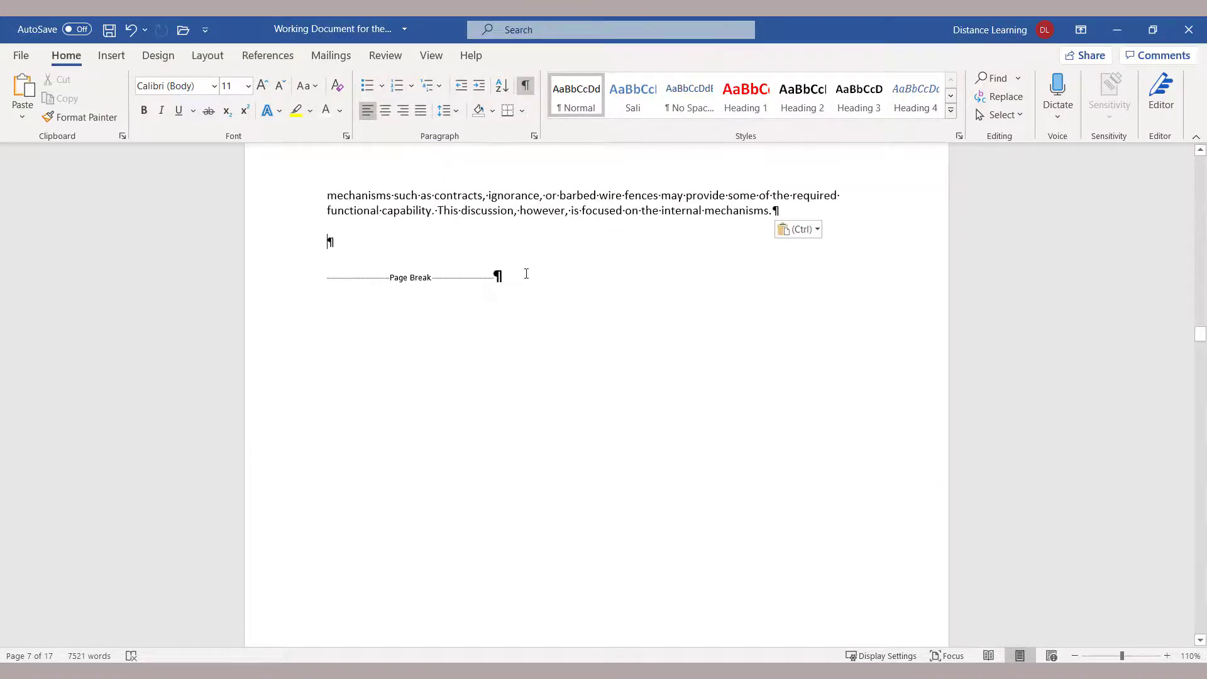
Step: Delete the empty paragraph and page break, then turn off Show/Hide ¶
drag(526, 274, 390, 259)
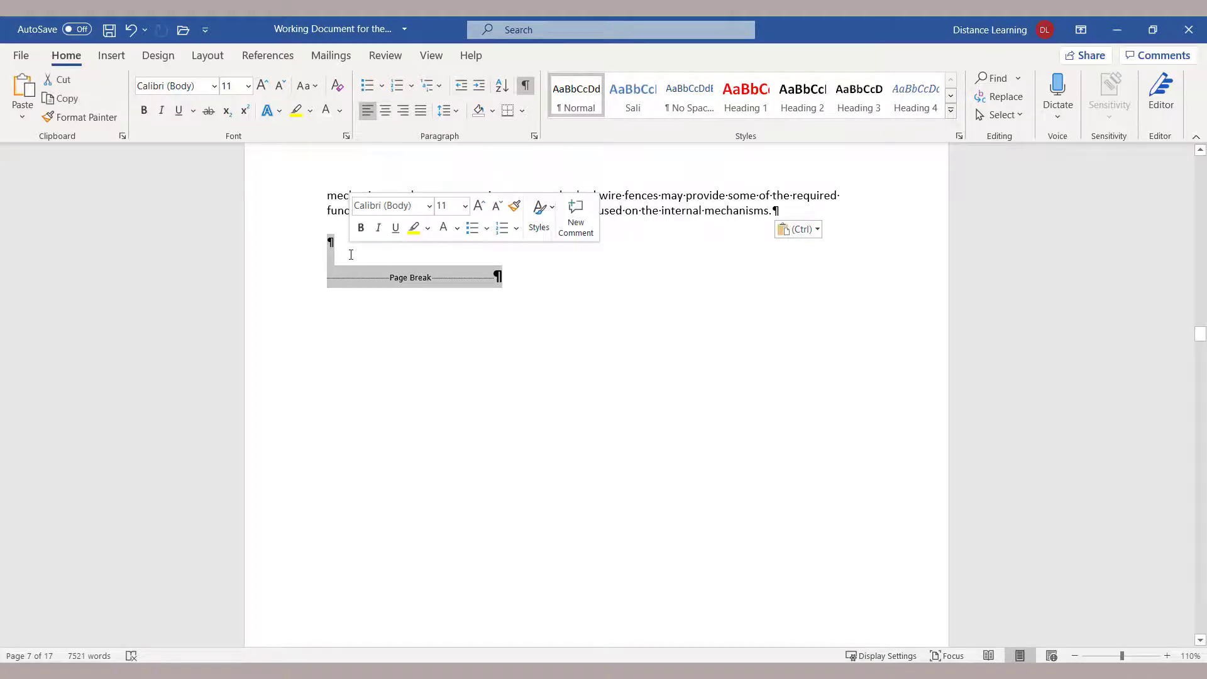
key(Delete)
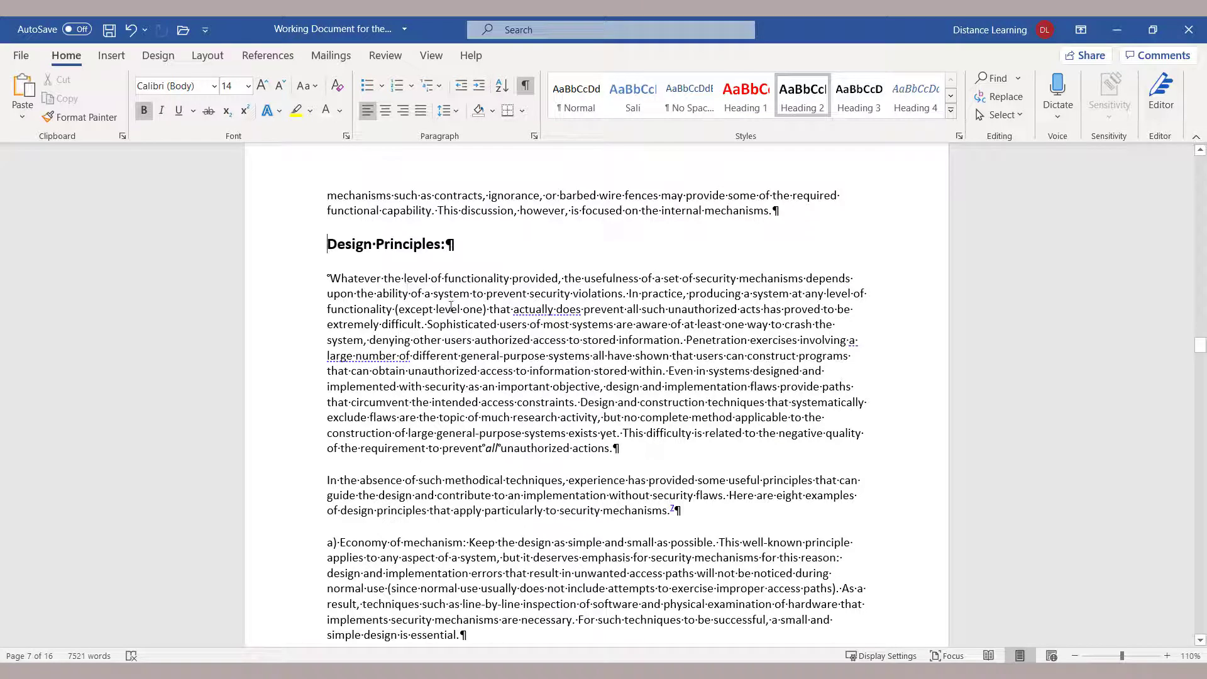
click(462, 243)
mouse_move(526, 84)
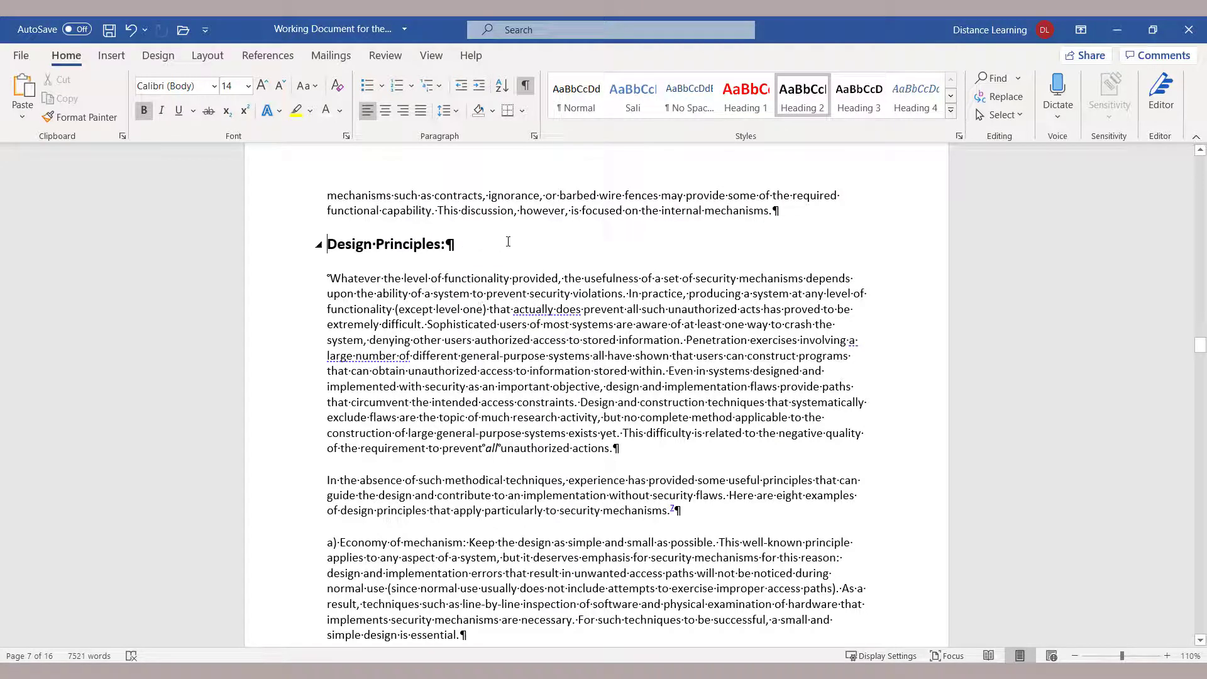
click(526, 89)
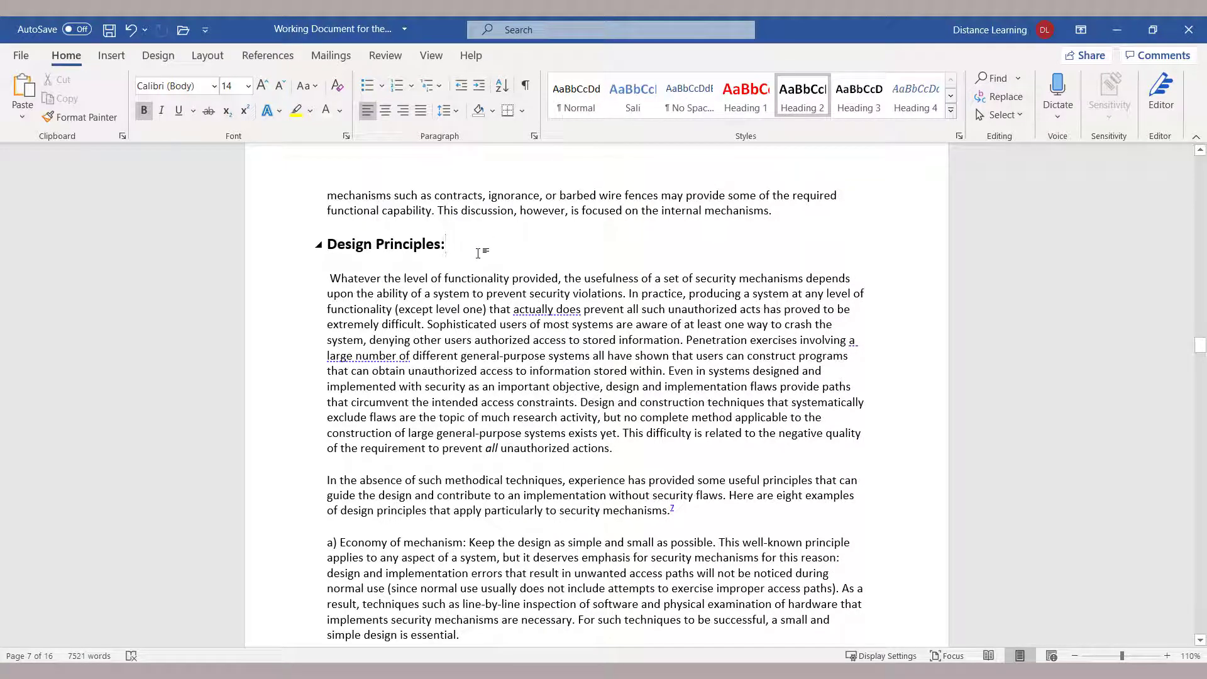